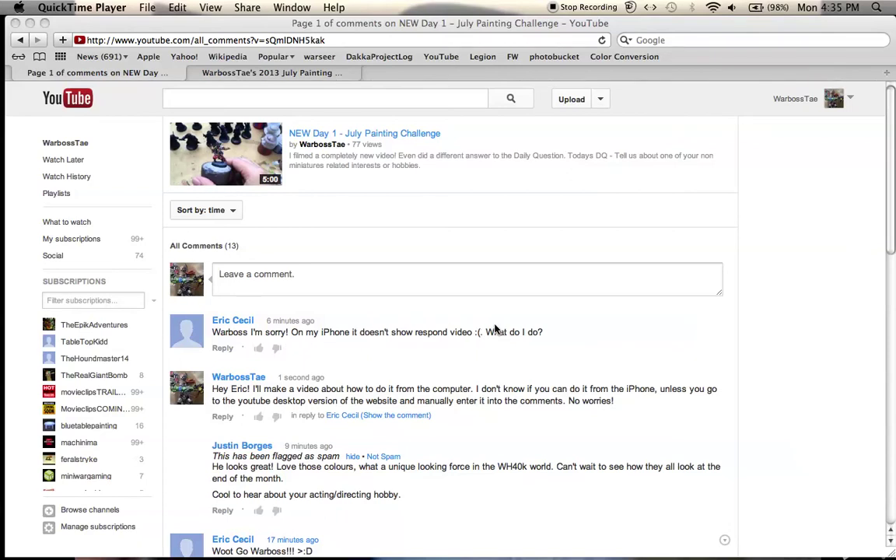
Bring Safari forward and go to Video Manager from the WarbossTae account menu
left_click(806, 100)
left_click(805, 98)
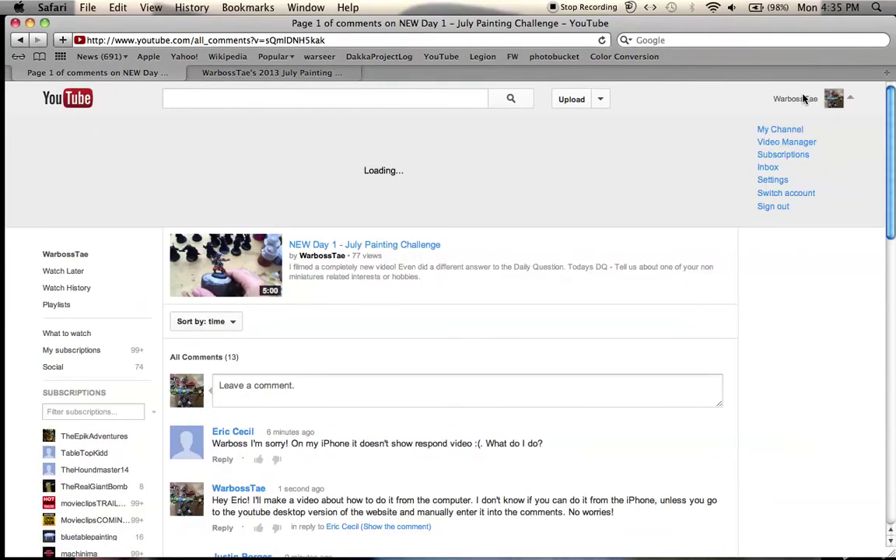
left_click(792, 143)
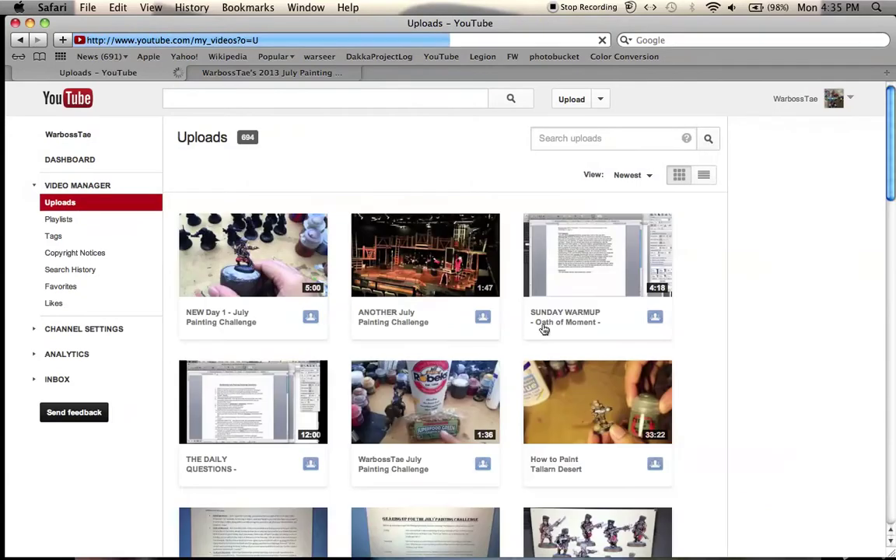
Play the 'ANOTHER July Painting Challenge Video?' upload and read through its description
mouse_move(393, 268)
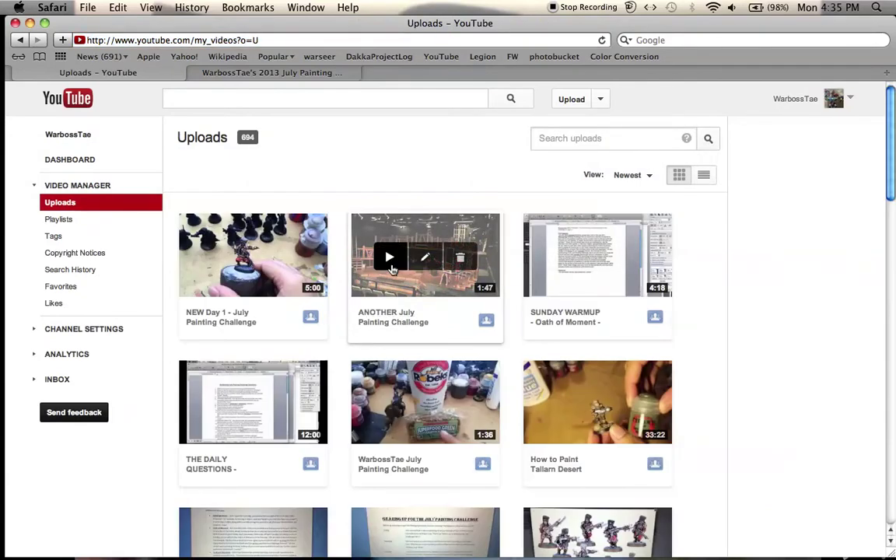
left_click(392, 268)
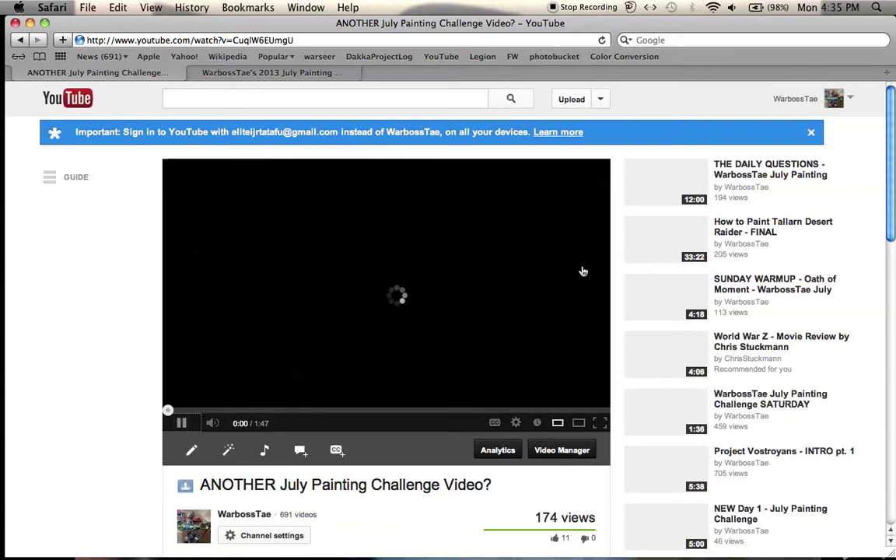
scroll(894, 251, "down", 2)
scroll(894, 251, "down", 5)
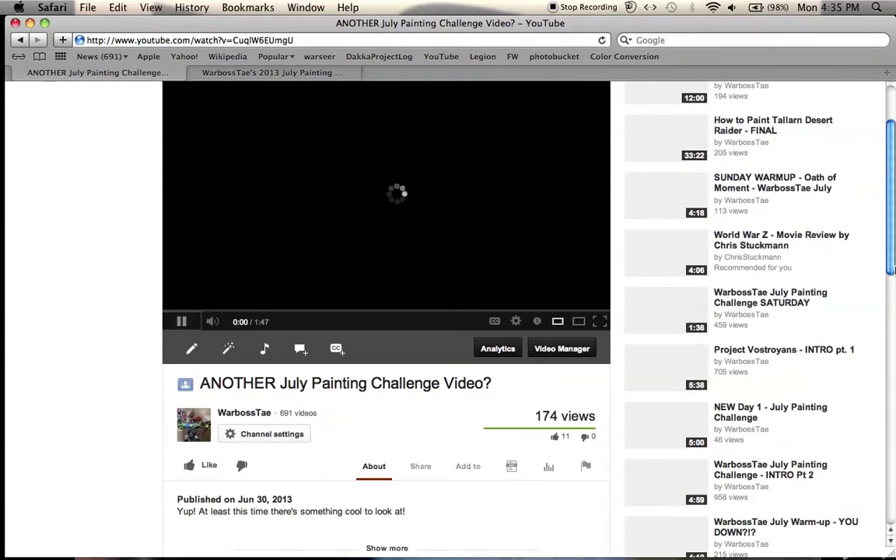
scroll(891, 262, "up", 5)
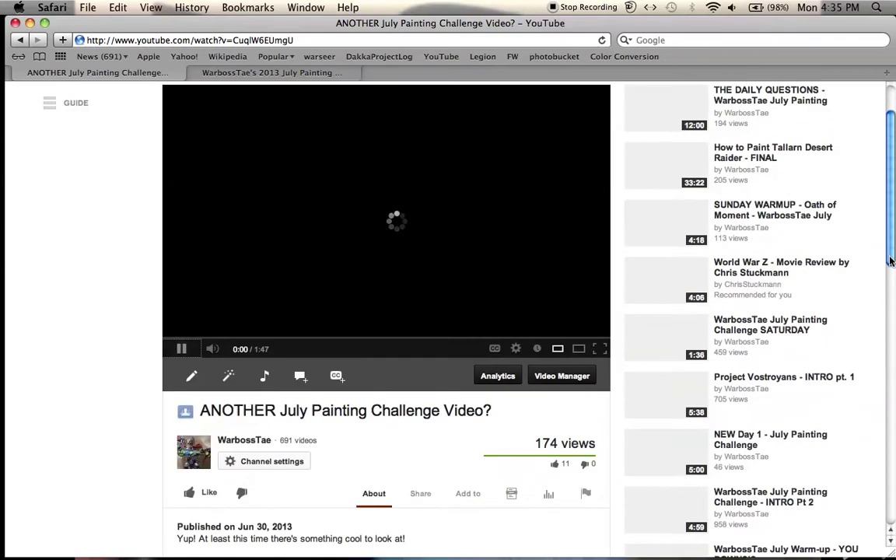
left_click_drag(894, 223, 889, 362)
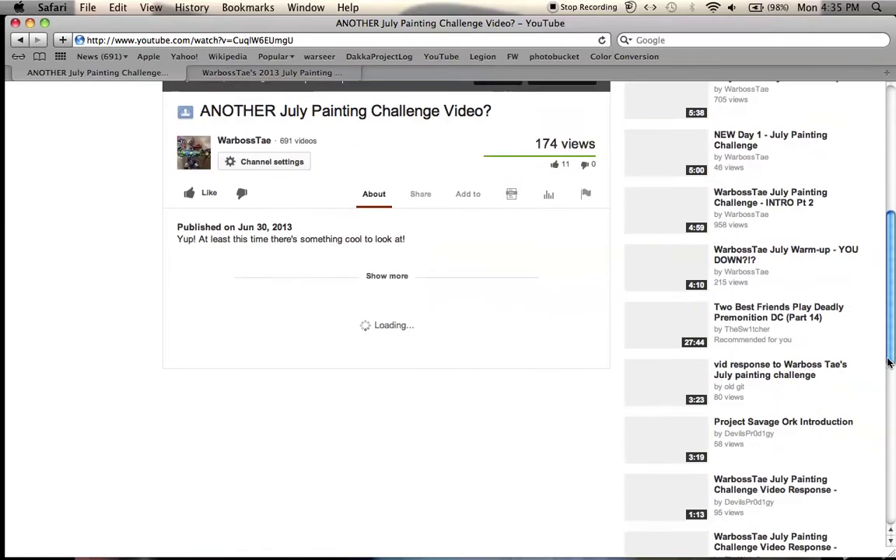
Return to the uploads list and open 'NEW Day 1 - July Painting Challenge'
left_click(890, 175)
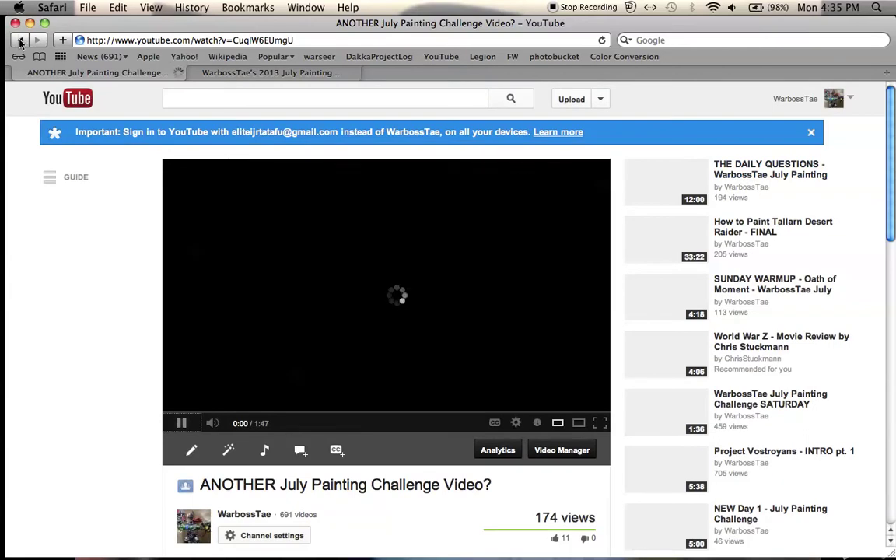
left_click(20, 39)
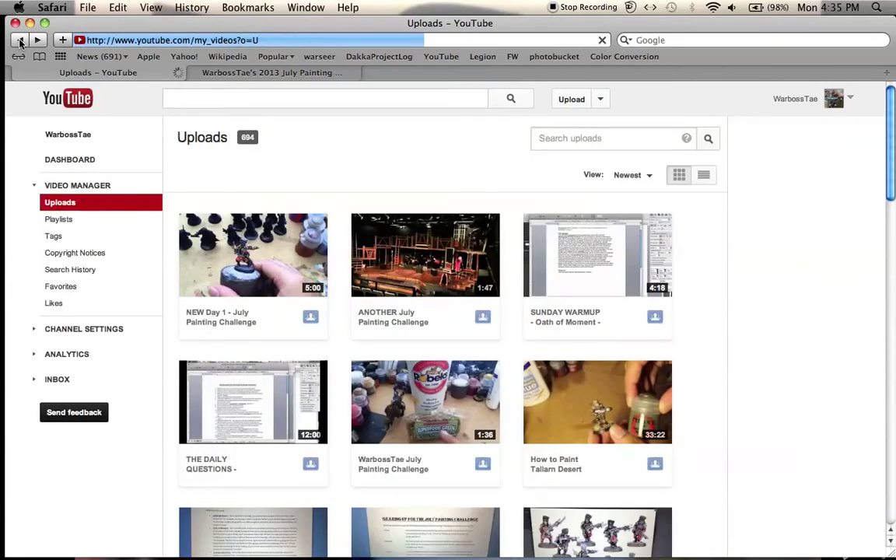
left_click(216, 262)
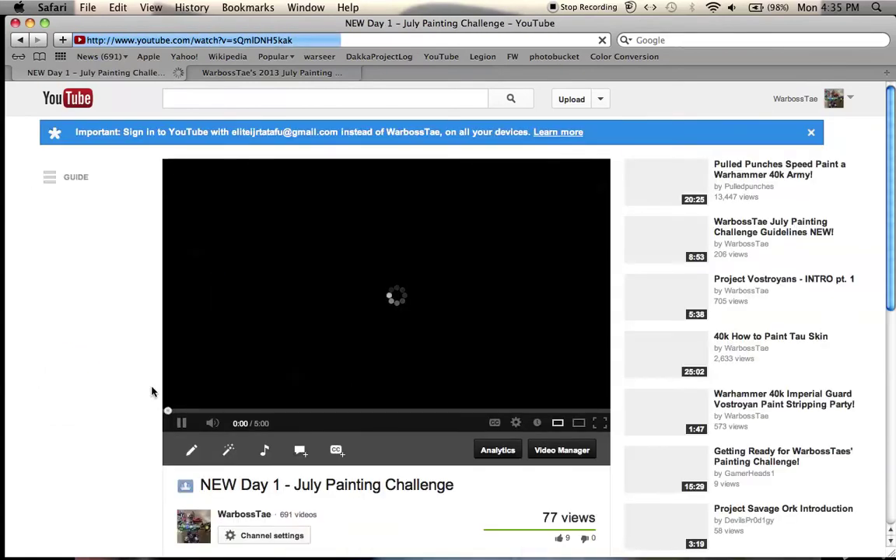
Mute the NEW Day 1 video and scroll down to its comments
left_click(179, 422)
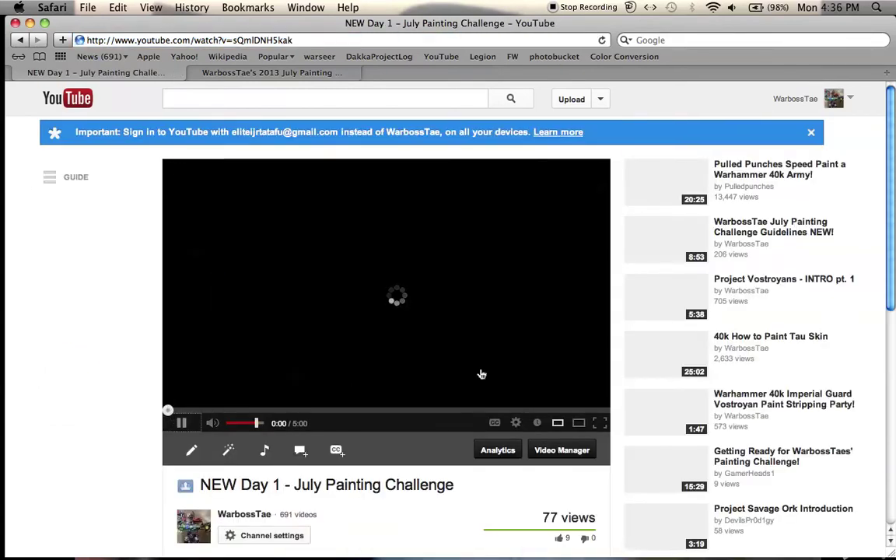
scroll(892, 334, "down", 15)
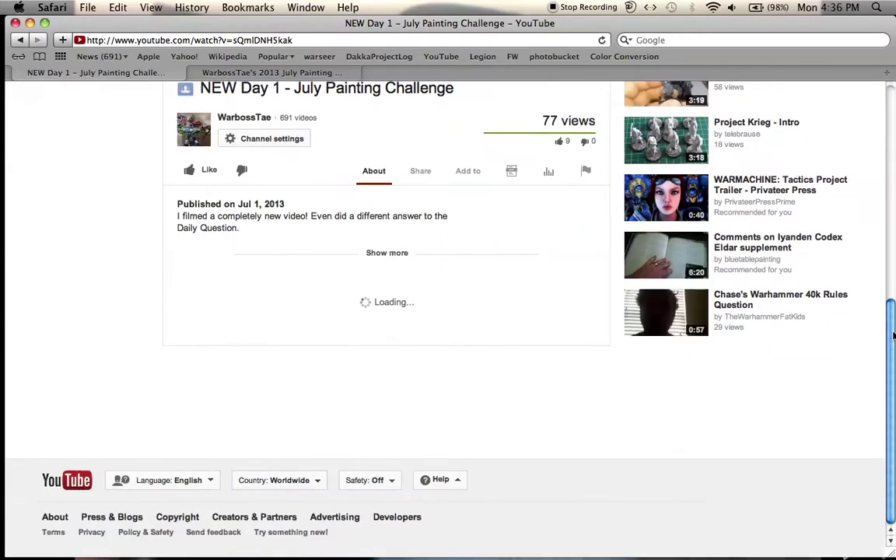
scroll(875, 216, "up", 15)
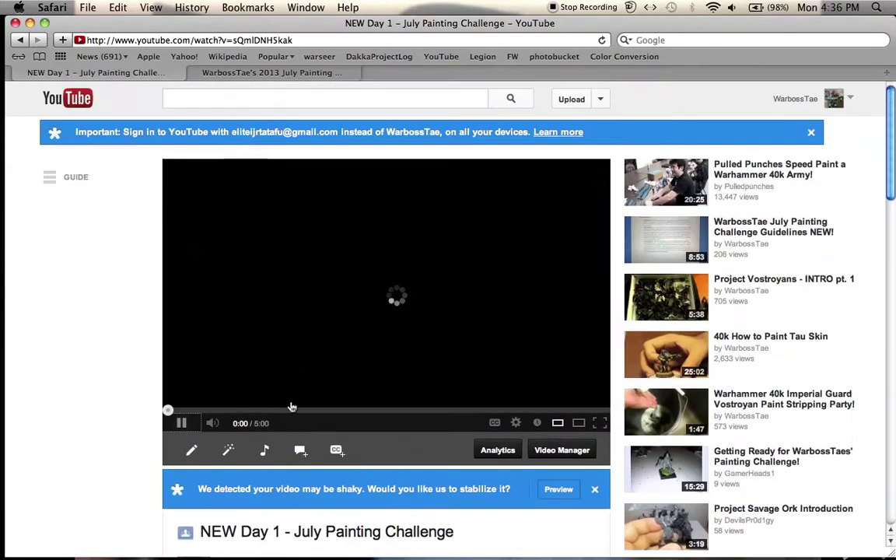
left_click(212, 422)
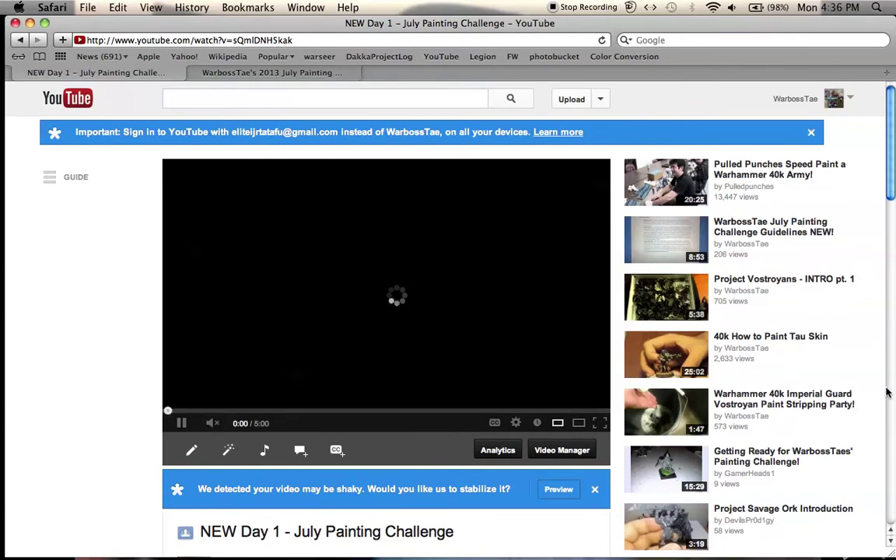
scroll(894, 213, "down", 1)
scroll(893, 213, "down", 15)
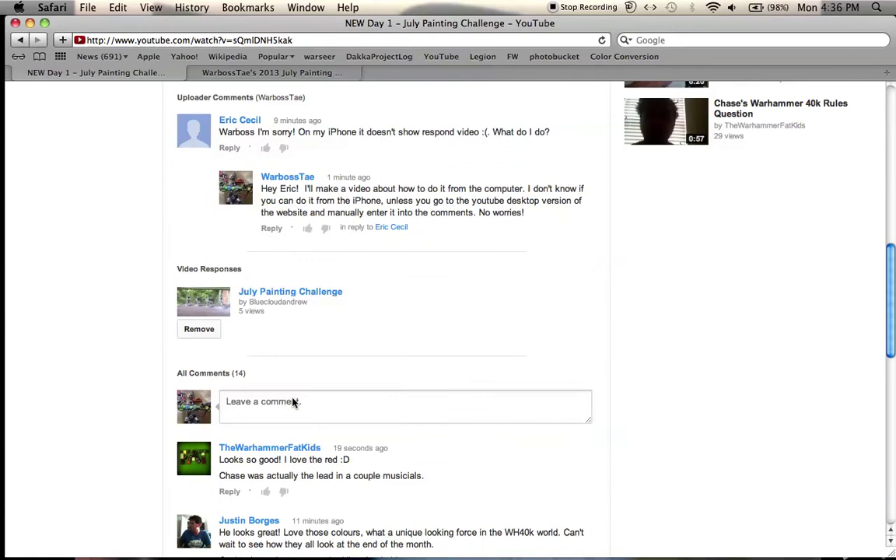
Create a video response to NEW Day 1 using 'ANOTHER July Painting Challenge Video?' instead of SUNDAY WARMUP
left_click(291, 399)
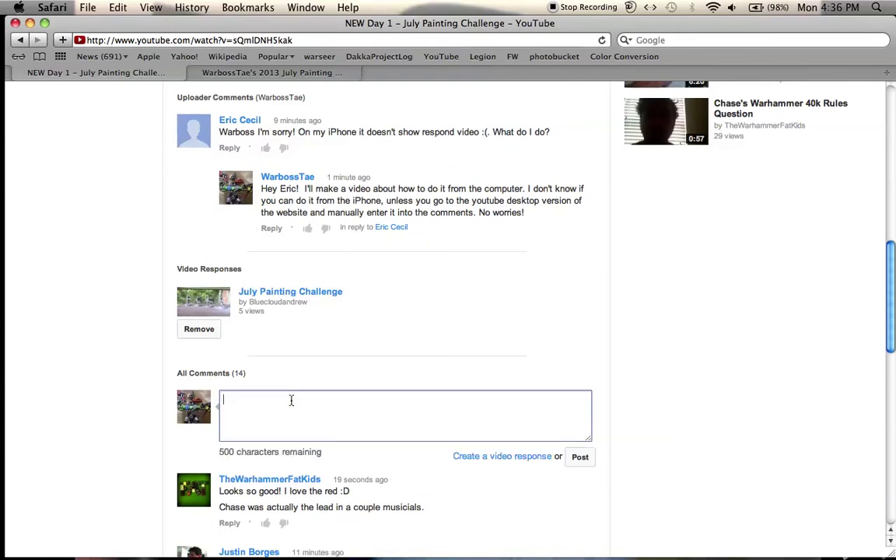
left_click(507, 457)
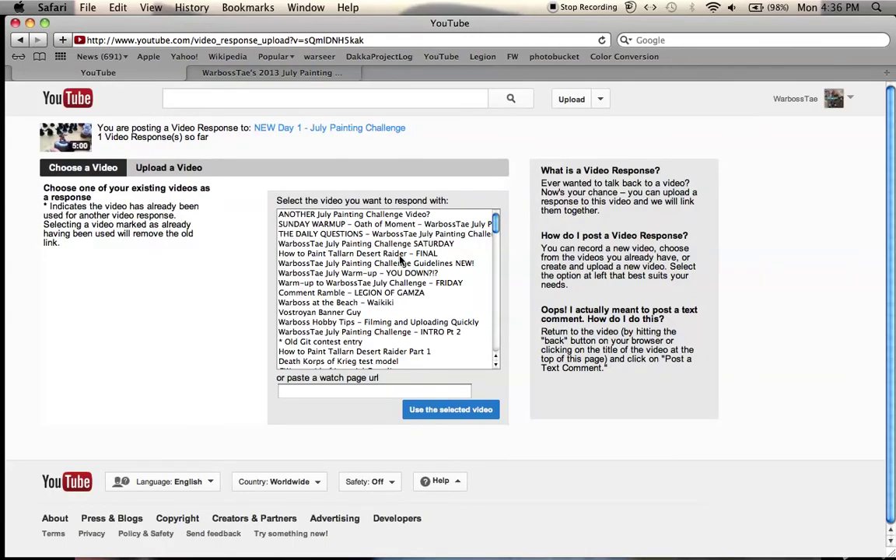
left_click(372, 226)
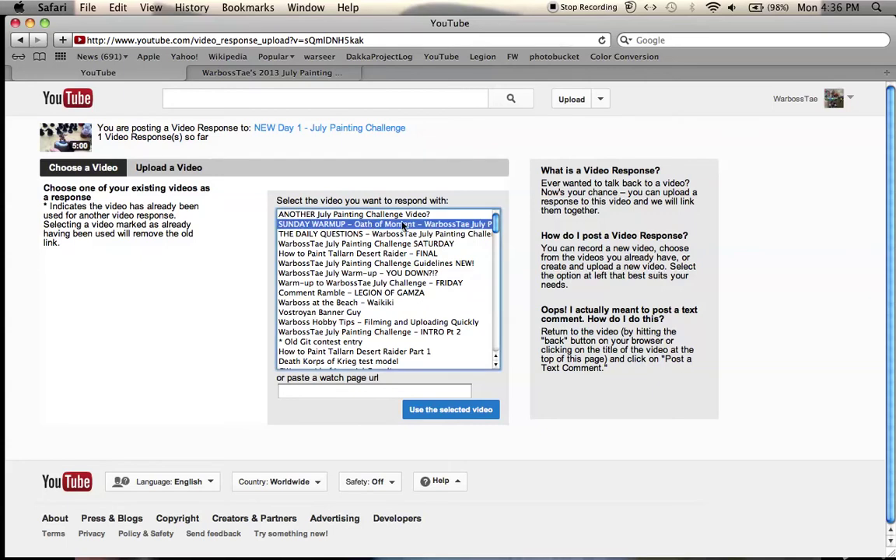
left_click(317, 215)
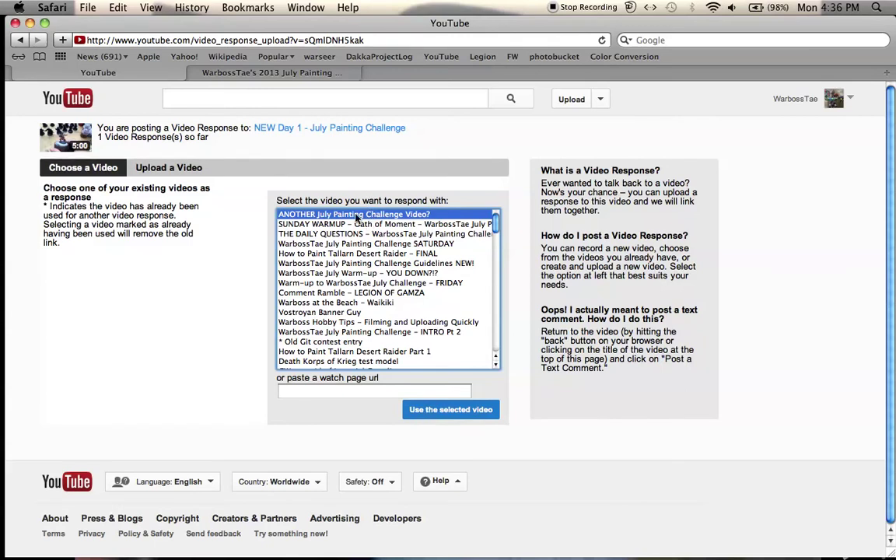
Open the inbox's Video responses list from the account menu
left_click(797, 101)
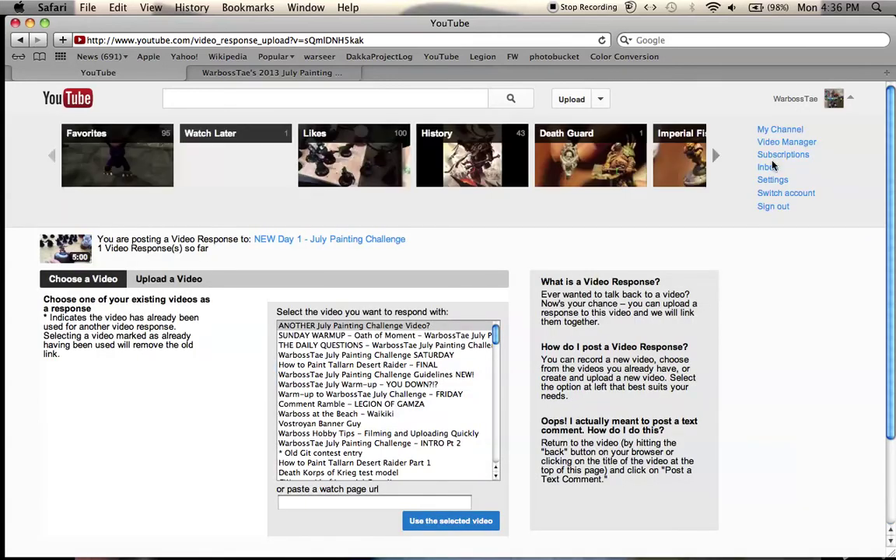
left_click(770, 168)
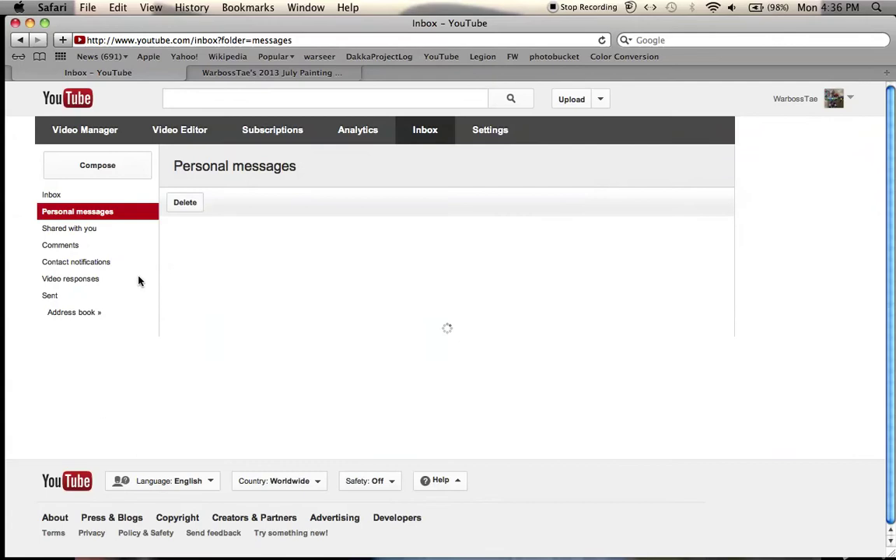
left_click(109, 279)
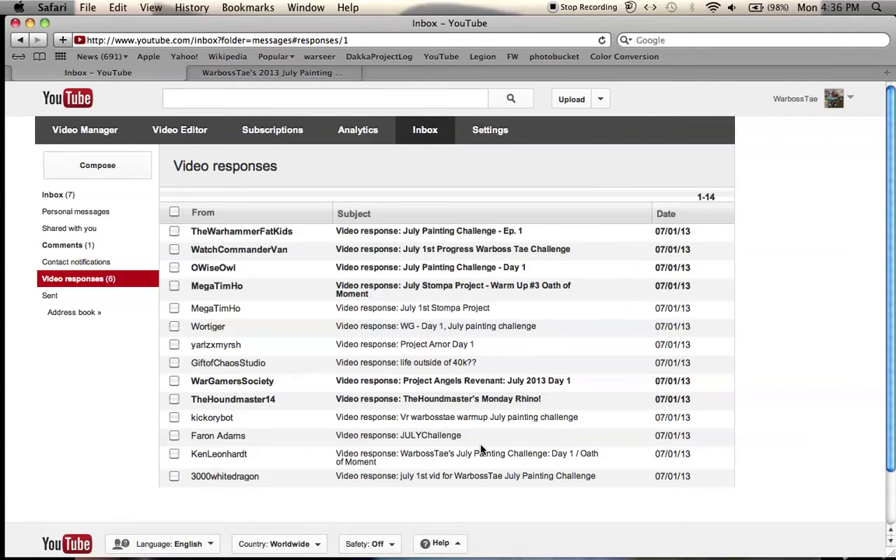
Expand the lower responses, from Oath of Moment day 1 up to WG - Day 1
left_click(465, 477)
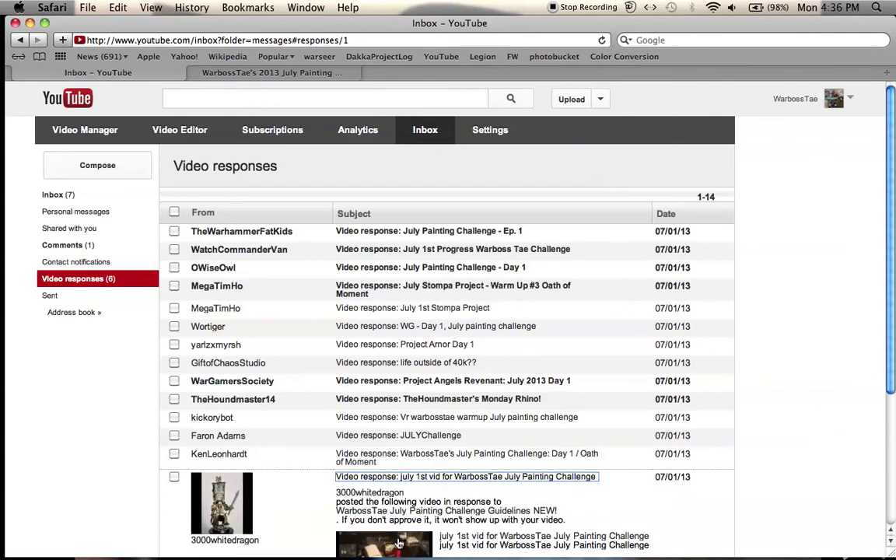
left_click(415, 461)
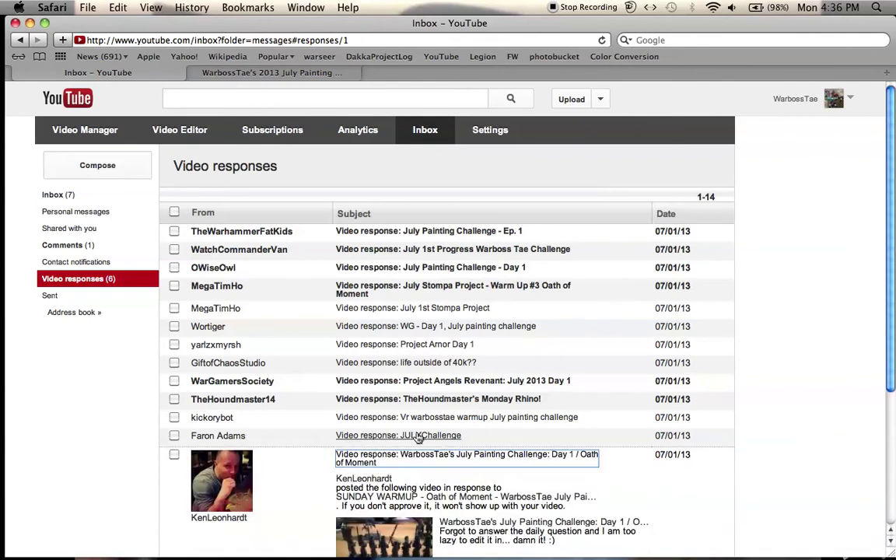
left_click(410, 435)
left_click(419, 420)
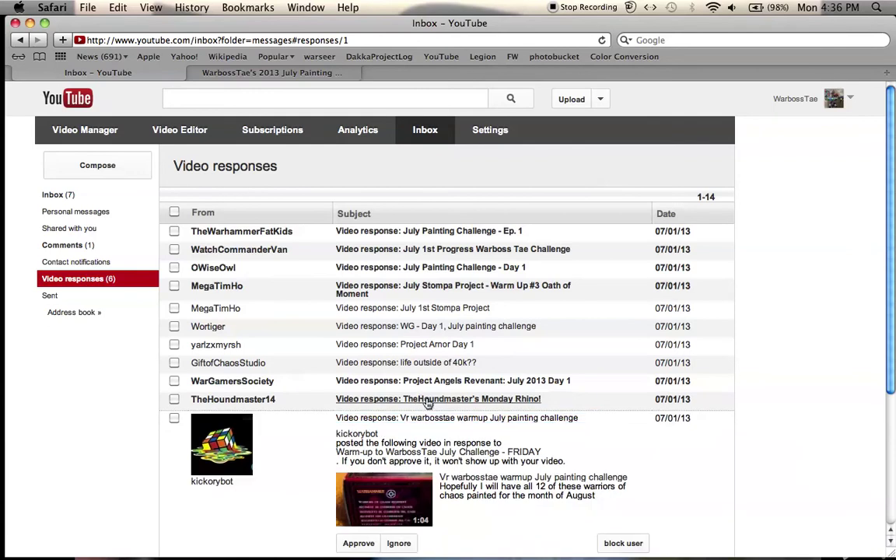
left_click(428, 399)
left_click(410, 380)
left_click(440, 363)
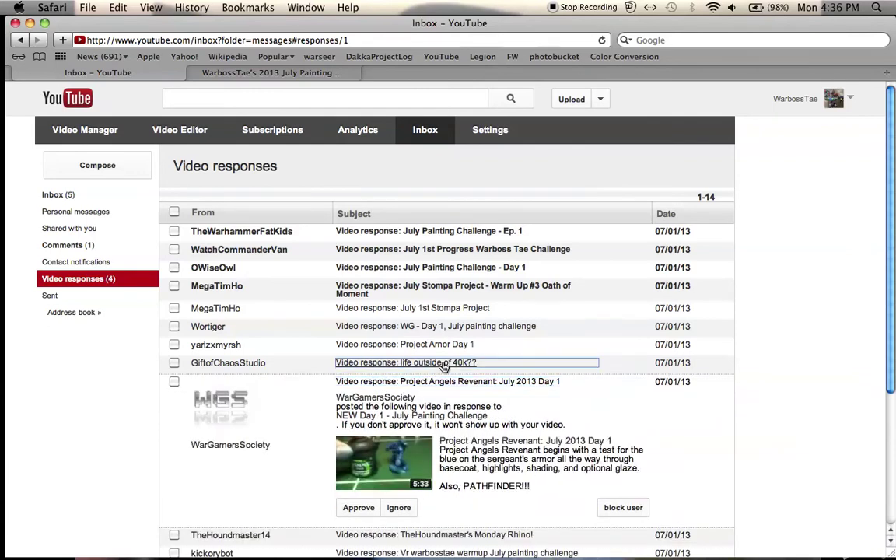
left_click(447, 344)
left_click(399, 327)
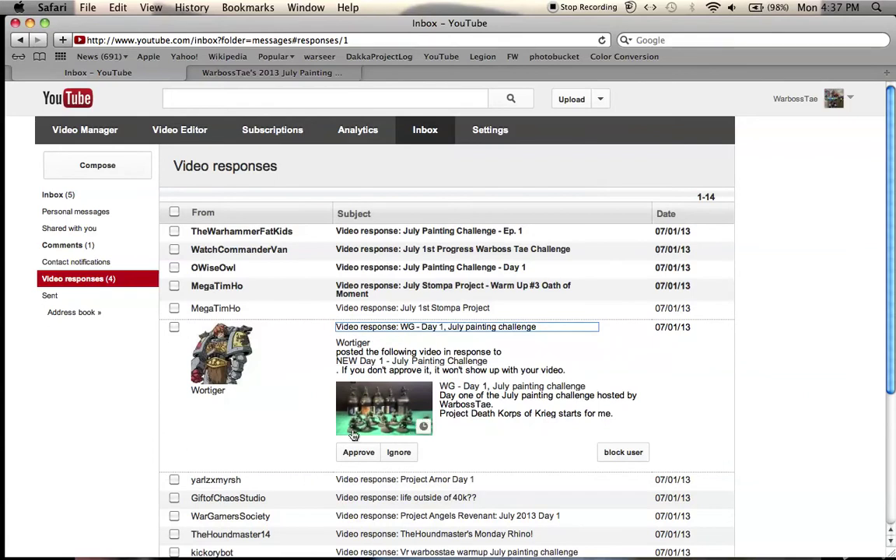
Review the remaining responses, from July 1st Stompa Project up to July Painting Challenge - Ep. 1
left_click(400, 326)
left_click(410, 308)
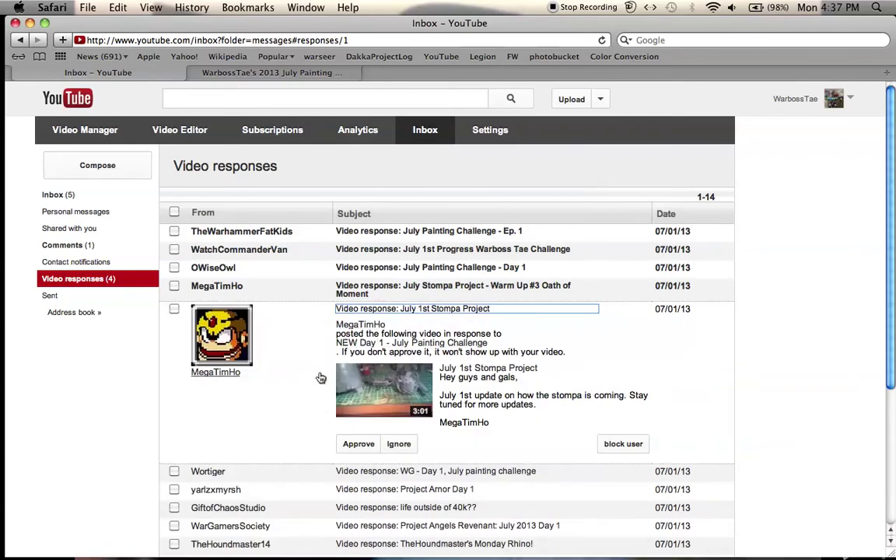
left_click(419, 284)
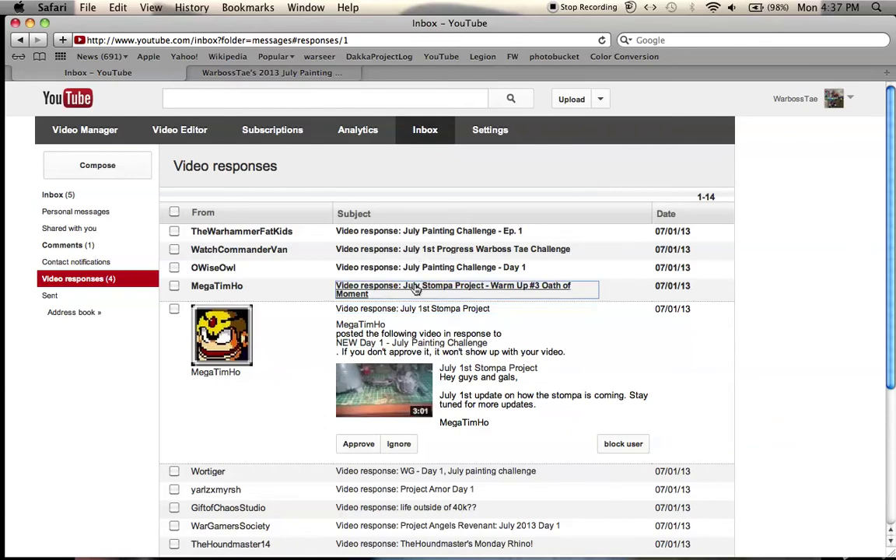
left_click(377, 267)
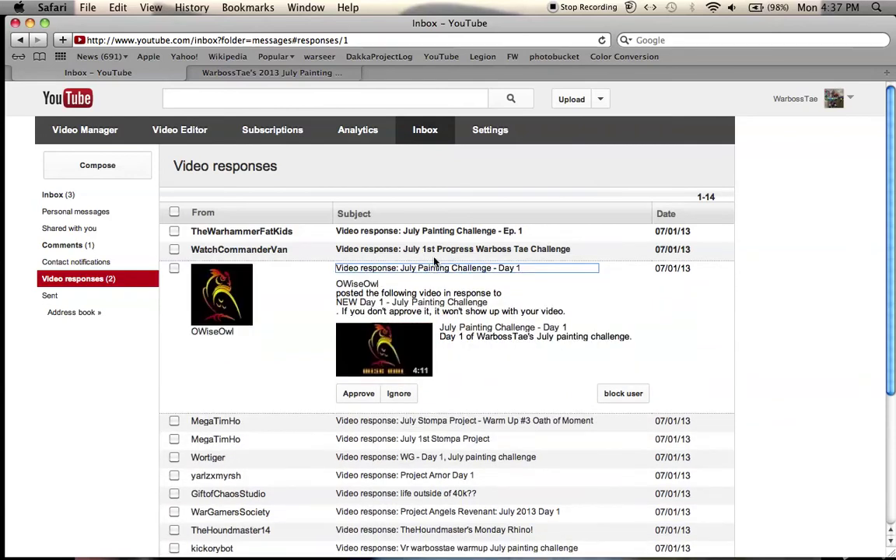
left_click(441, 251)
left_click(408, 233)
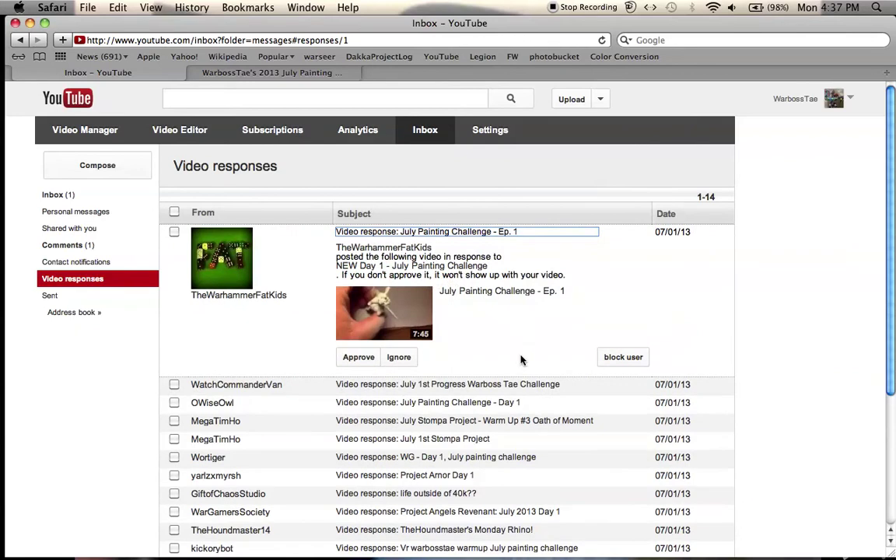
left_click(472, 232)
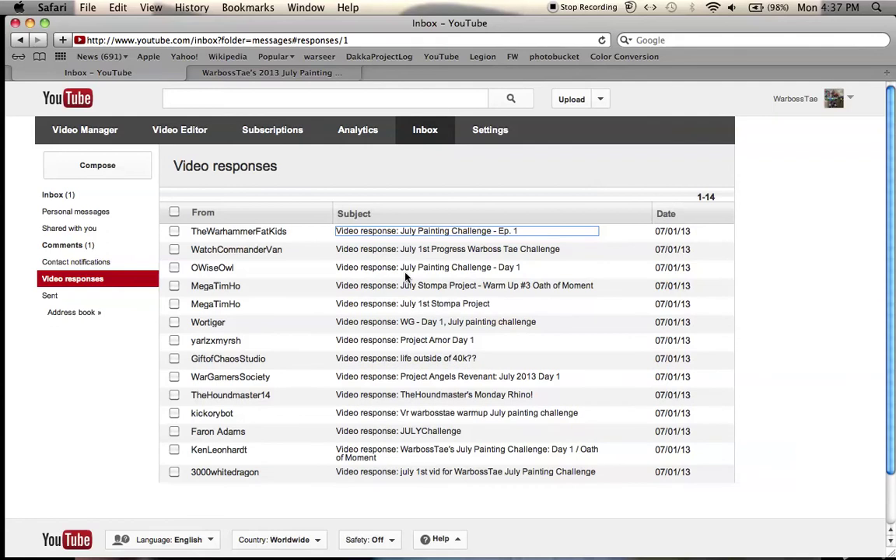
Check Personal messages, recheck the top video response, then switch to the DakkaDakka thread
left_click(70, 215)
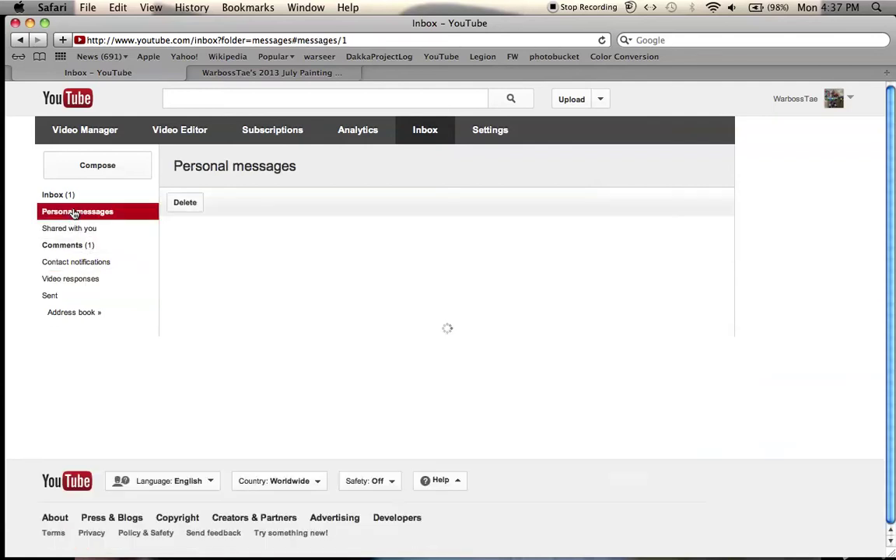
left_click(70, 279)
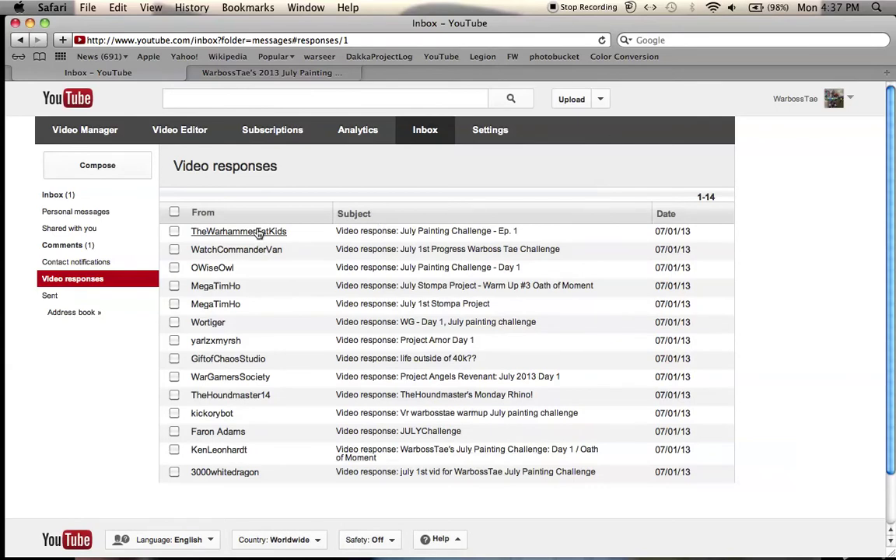
left_click(343, 230)
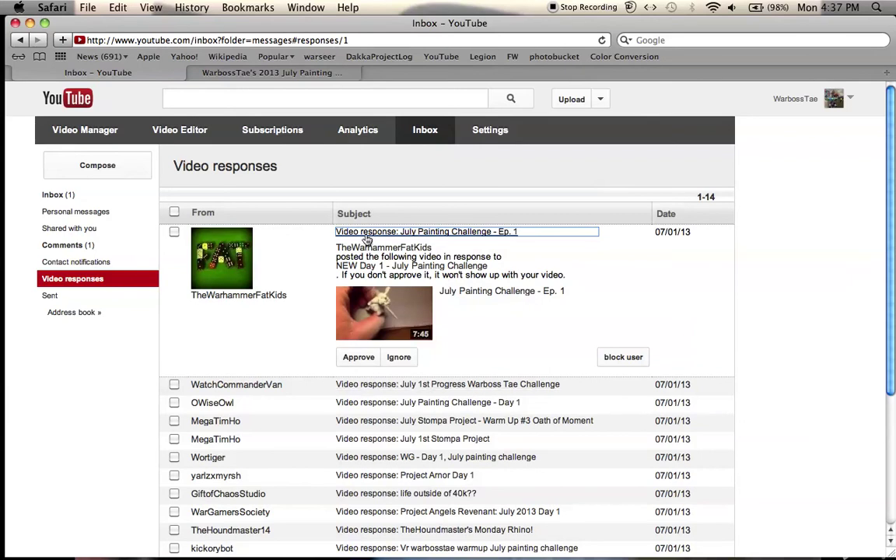
left_click(370, 232)
left_click(293, 73)
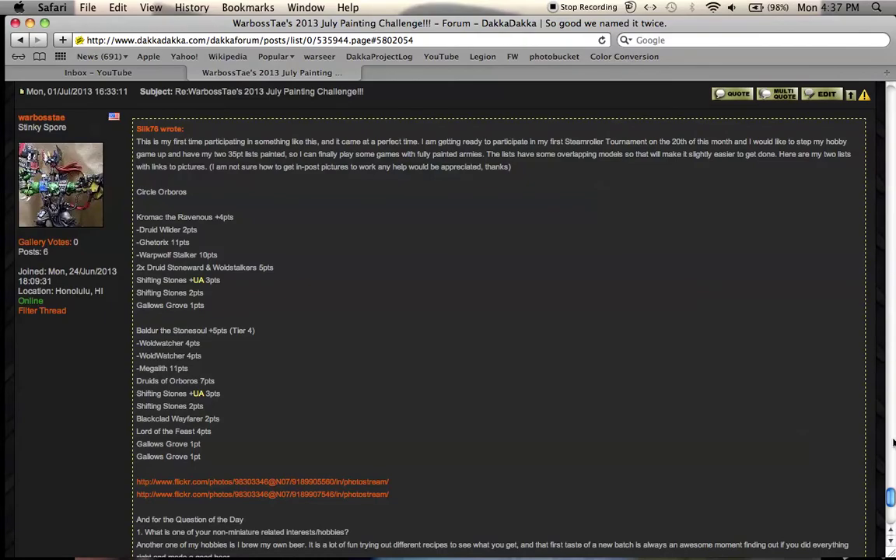
Scroll the DakkaDakka thread to the participant list and open the first member's YouTube videos
scroll(868, 207, "up", 20)
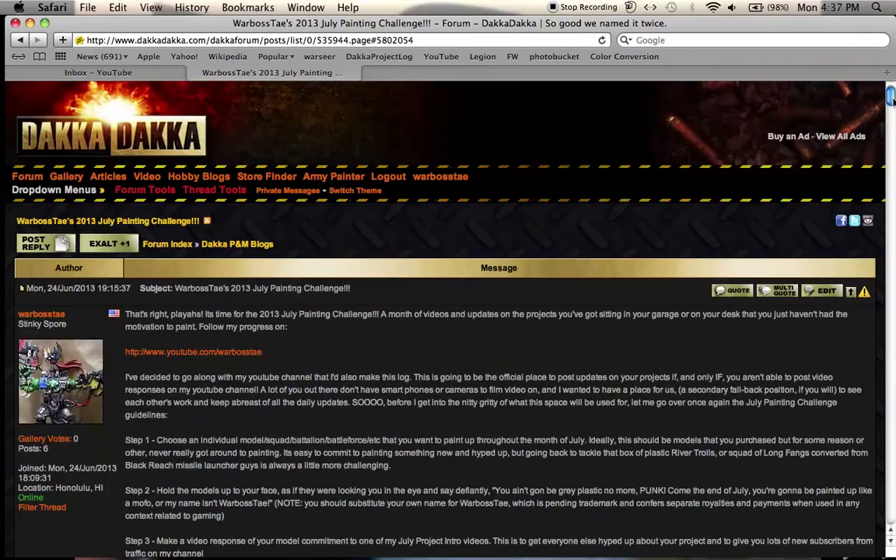
left_click_drag(891, 98, 891, 127)
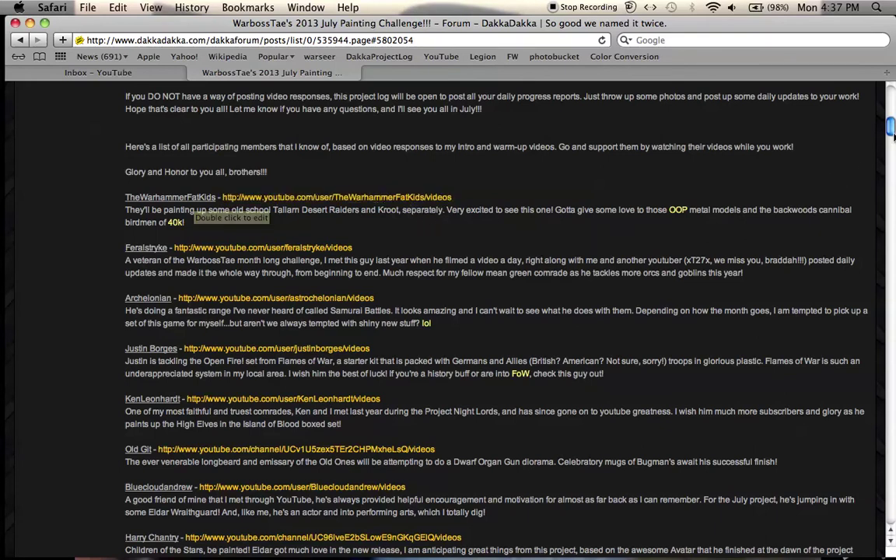
mouse_move(890, 133)
left_mouse_down()
mouse_move(894, 195)
mouse_move(894, 132)
left_mouse_up()
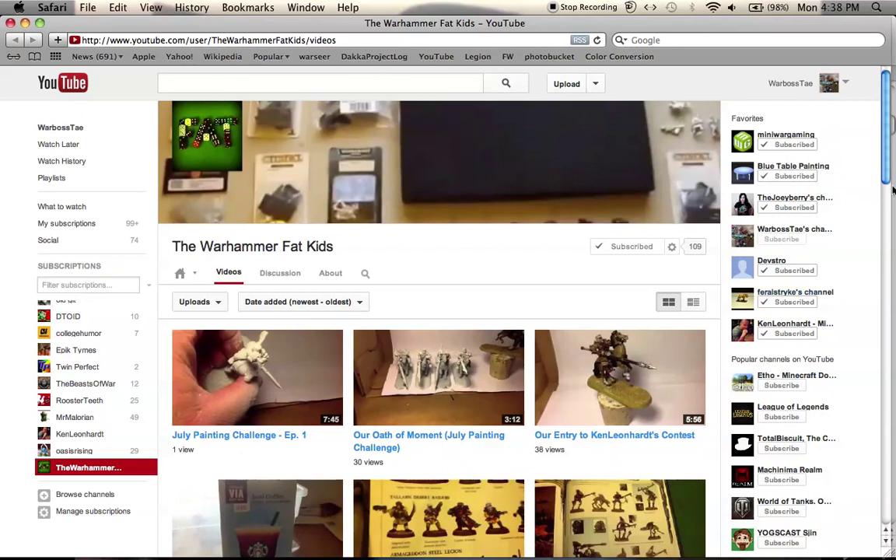
Close the participant's YouTube window and scroll down the DakkaDakka participant list
left_click_drag(888, 179, 839, 48)
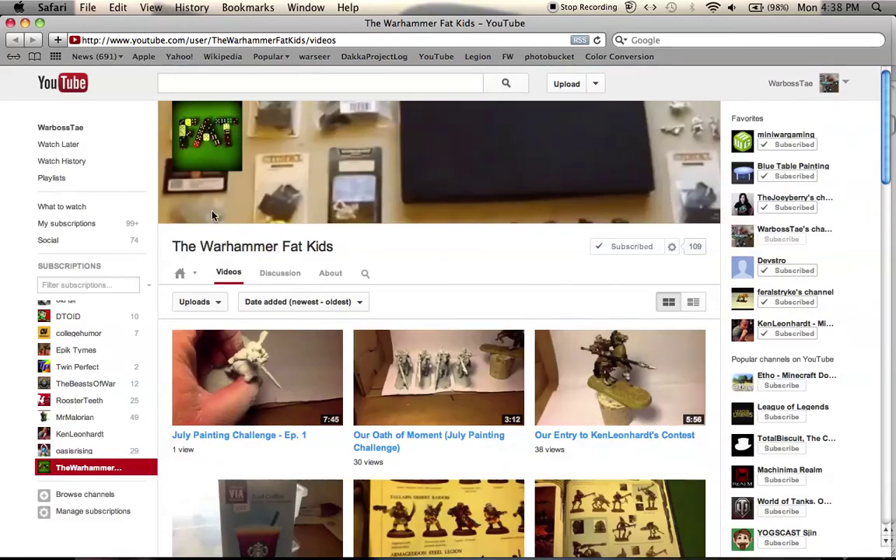
left_click(10, 23)
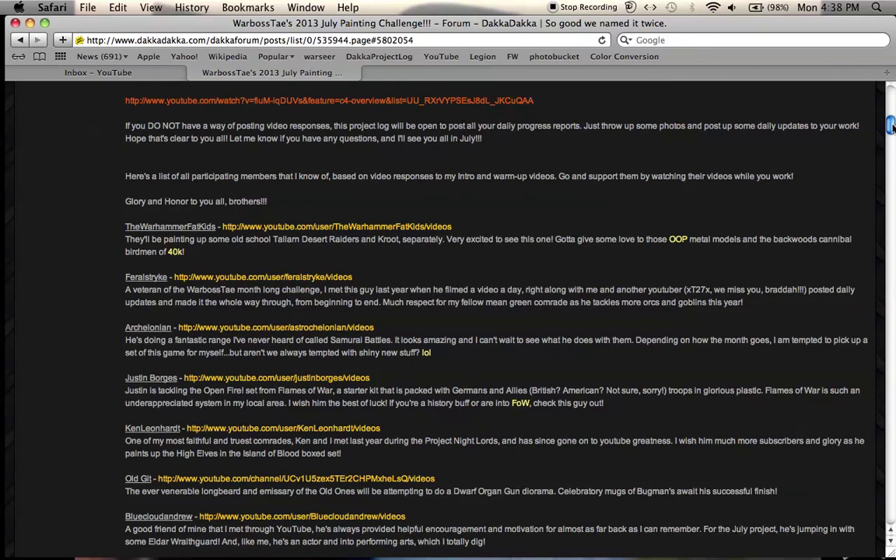
scroll(891, 126, "down", 2)
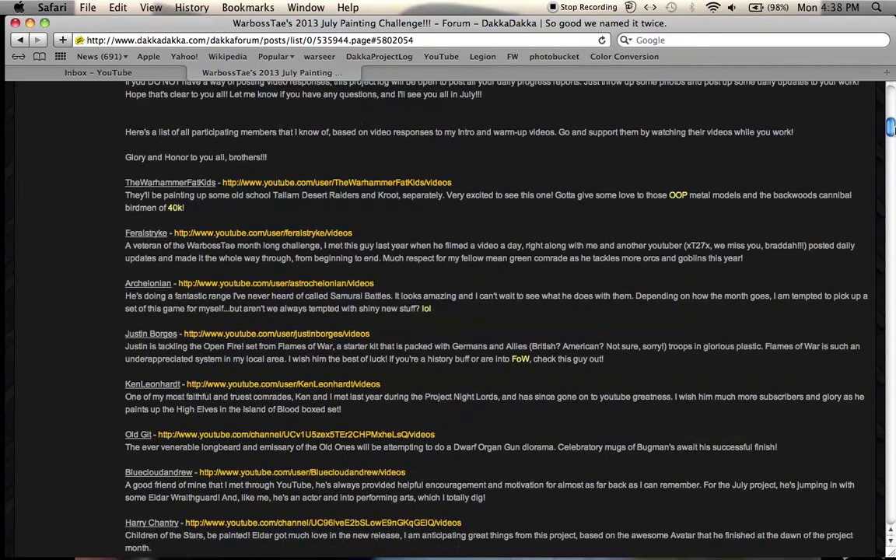
scroll(891, 126, "down", 5)
scroll(891, 124, "up", 10)
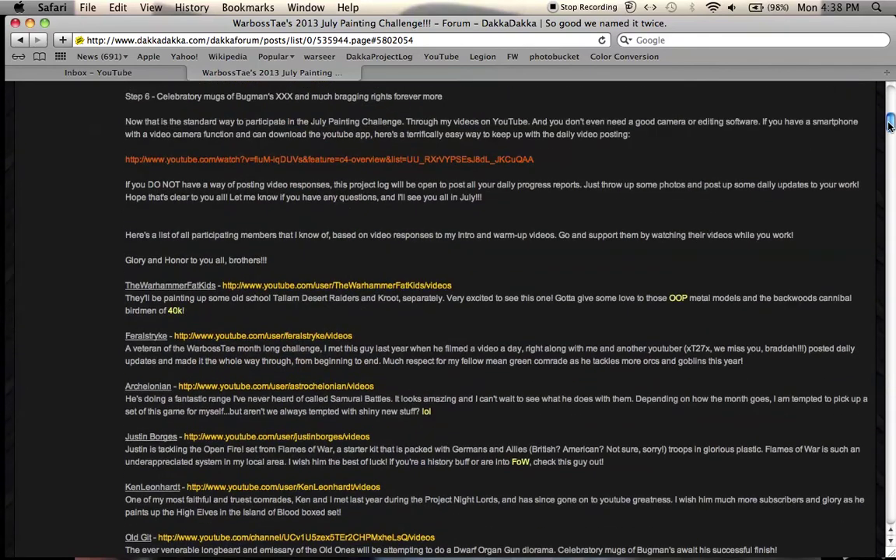
scroll(891, 125, "down", 15)
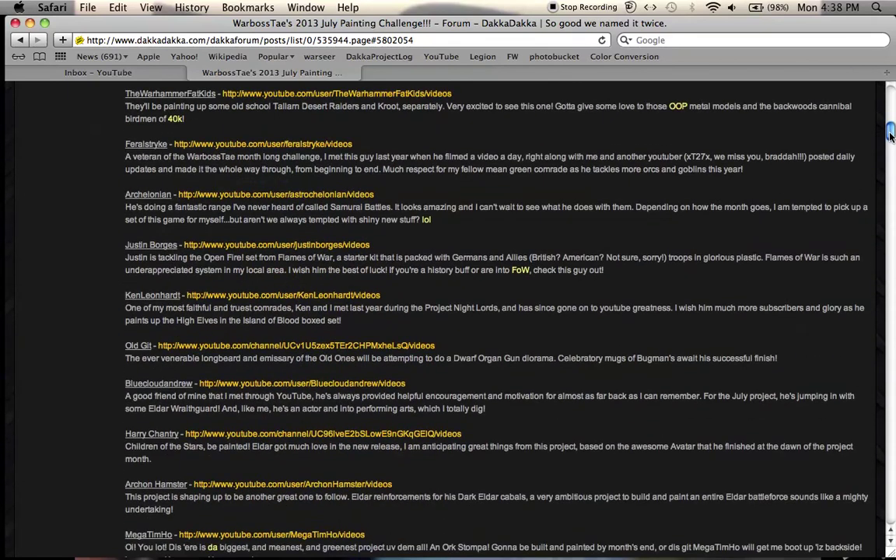